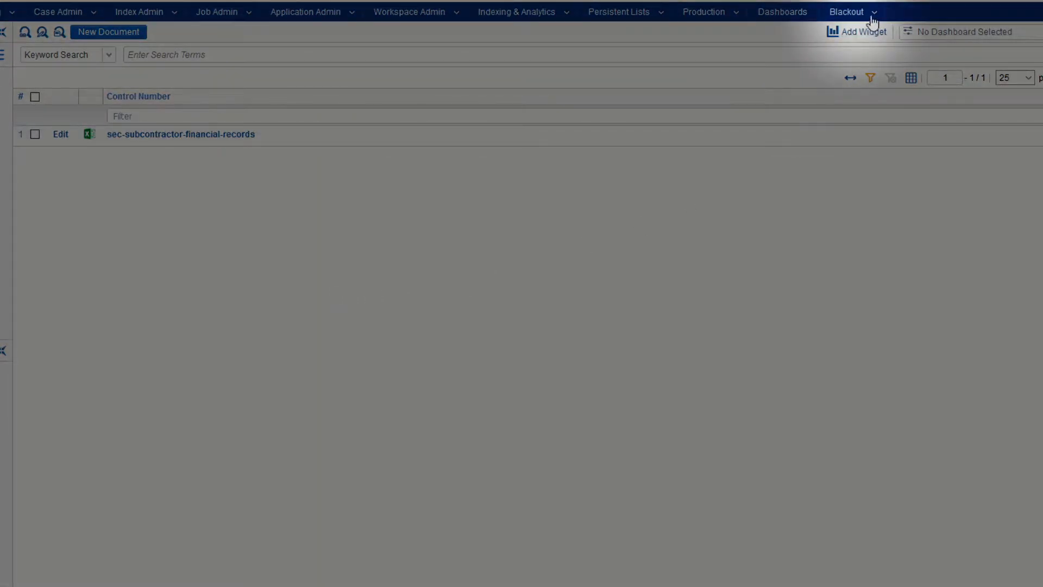
# Start a new Spreadsheet markup project in Blackout and name it "SEC Filings"
pyautogui.click(864, 14)
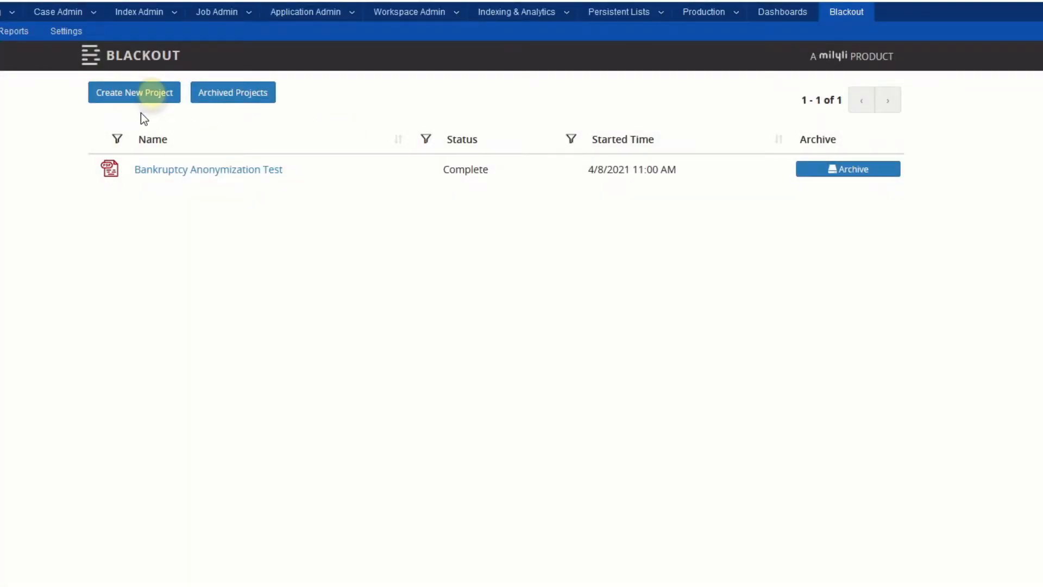
pyautogui.click(139, 94)
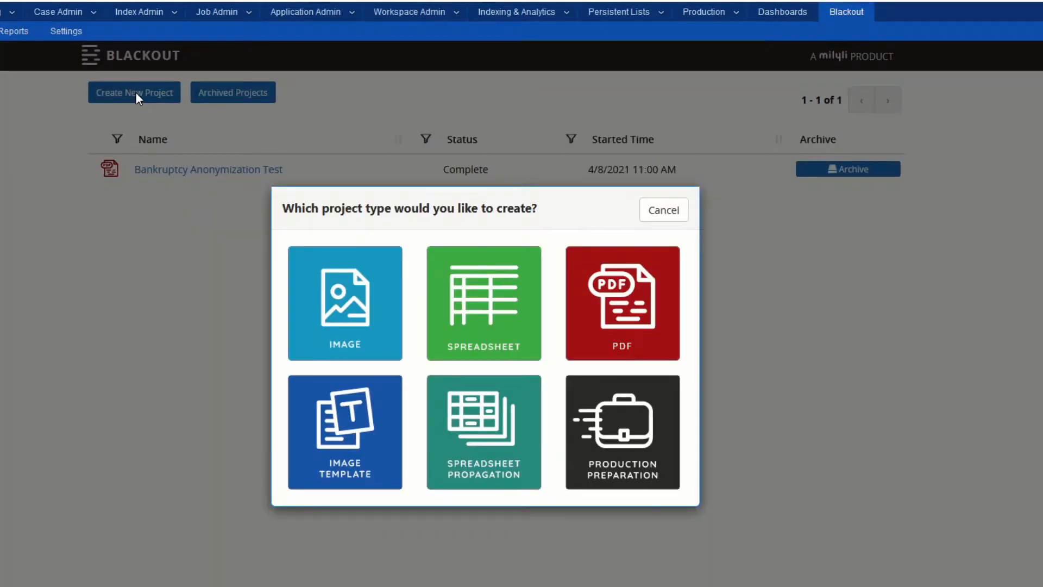
pyautogui.click(511, 310)
pyautogui.click(222, 161)
pyautogui.write('SEC Filings')
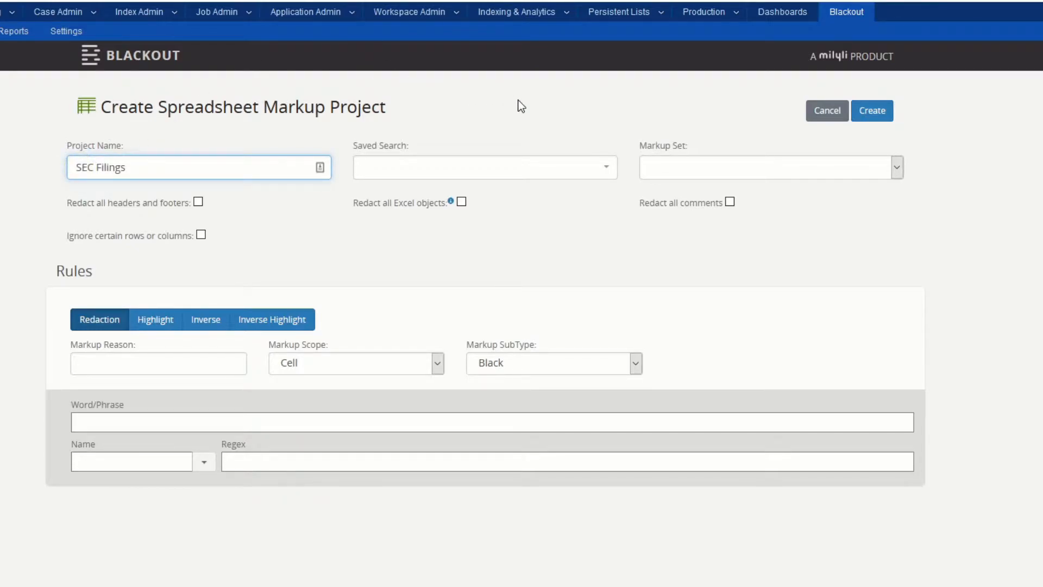
# Set the project's saved search to SEC Records and its markup set to Primary
pyautogui.click(560, 181)
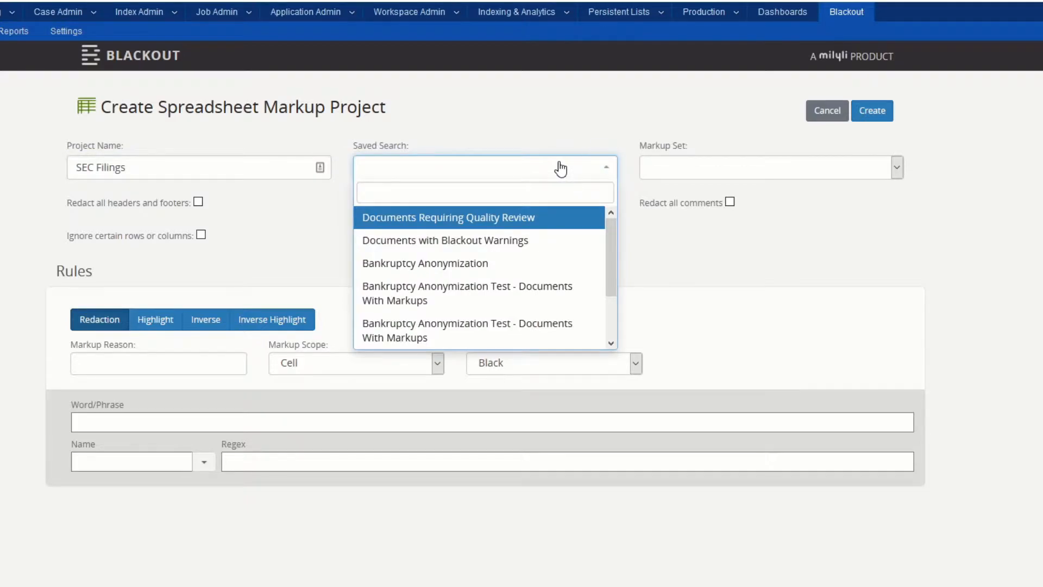
pyautogui.write('sec')
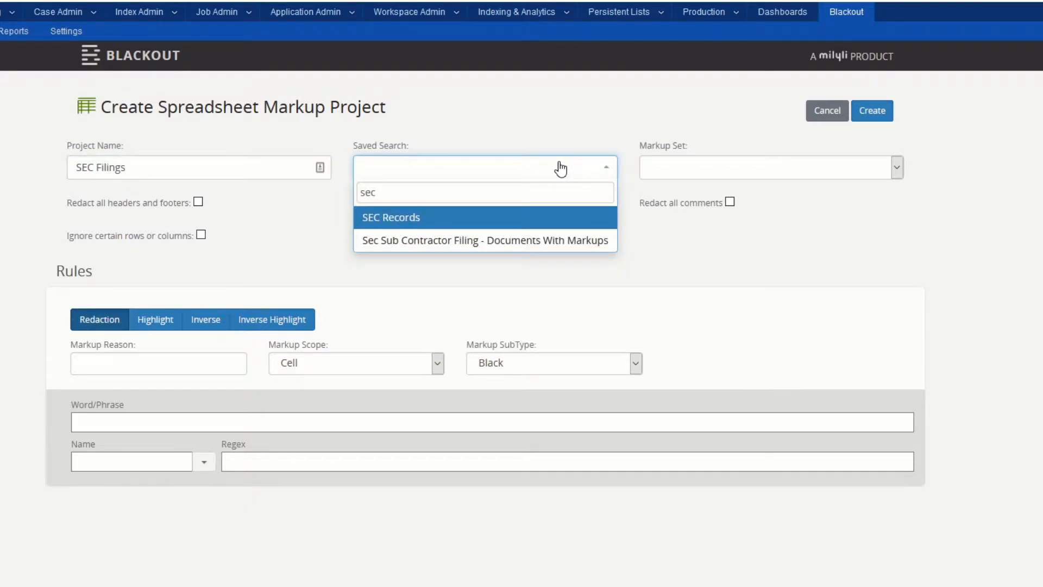
pyautogui.click(438, 218)
pyautogui.click(804, 167)
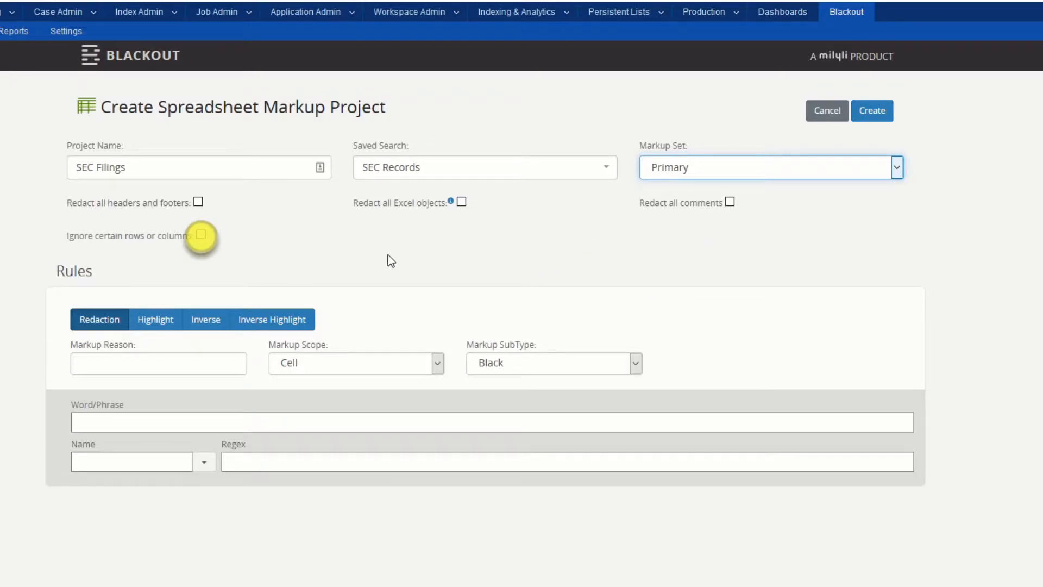
# Exclude row 1 from markup by enabling ignored rows or columns for the project
pyautogui.click(201, 235)
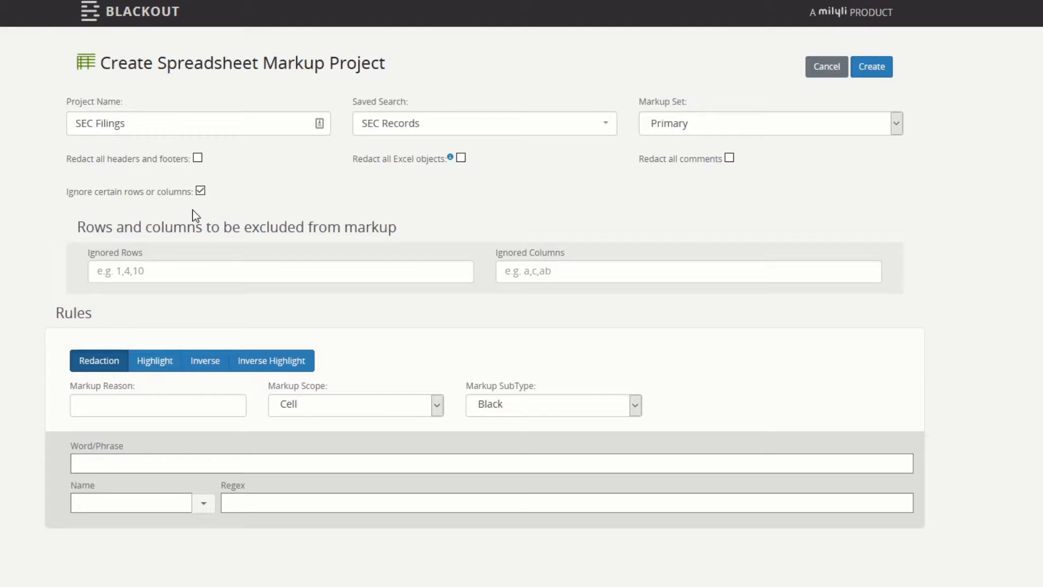
pyautogui.click(224, 263)
pyautogui.write('1')
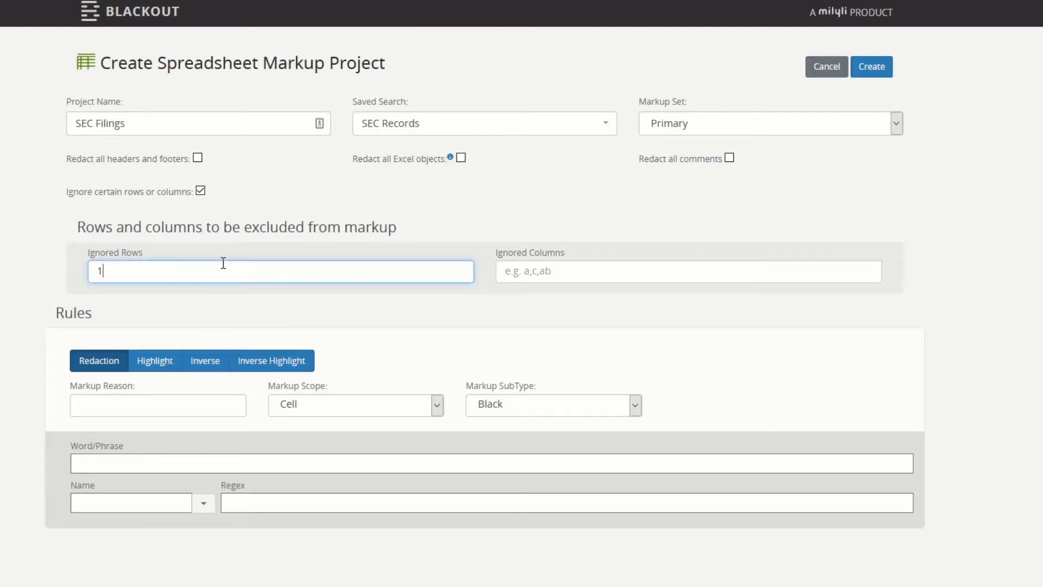
pyautogui.click(13, 290)
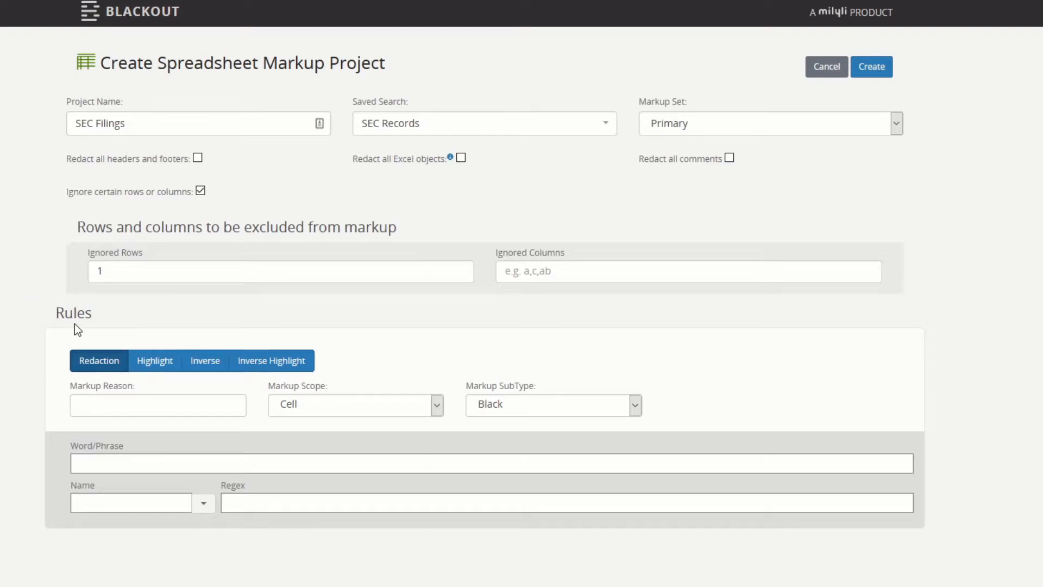
# Make the rule an Inverse redaction with its markup scope set to Row
pyautogui.click(211, 369)
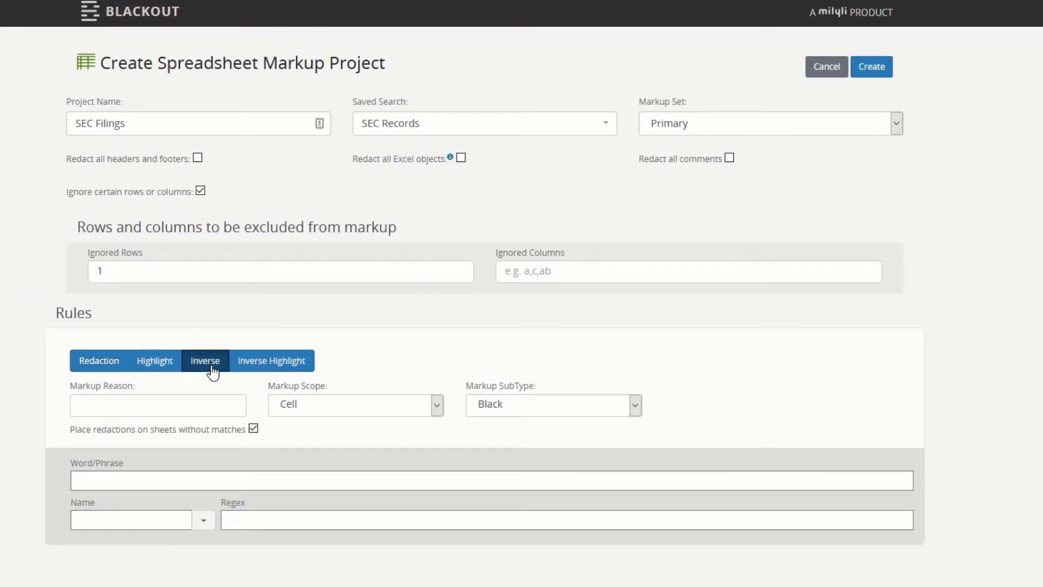
pyautogui.click(349, 406)
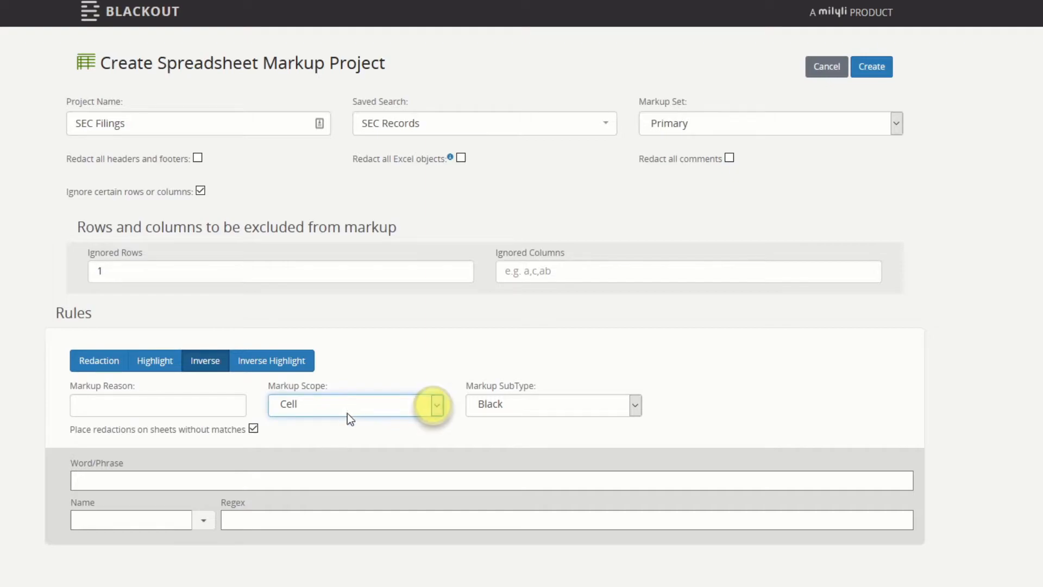
pyautogui.click(331, 442)
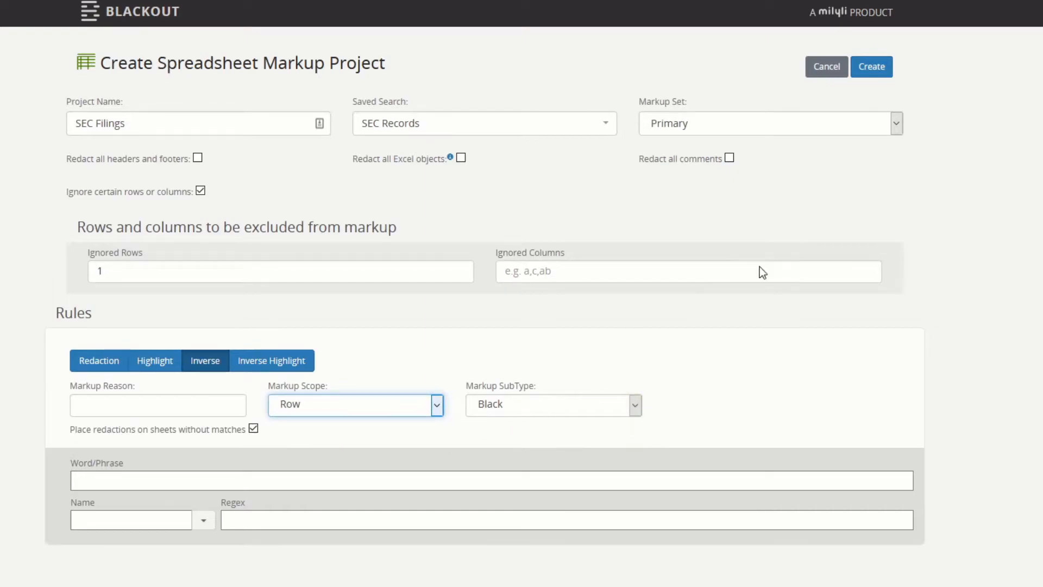
# Add the phrases "UNITED HEALTHCARE CORP/" and "COLLEGIUM PHARMACEUTICAL INC" to the inverse rule and create the project
pyautogui.click(347, 481)
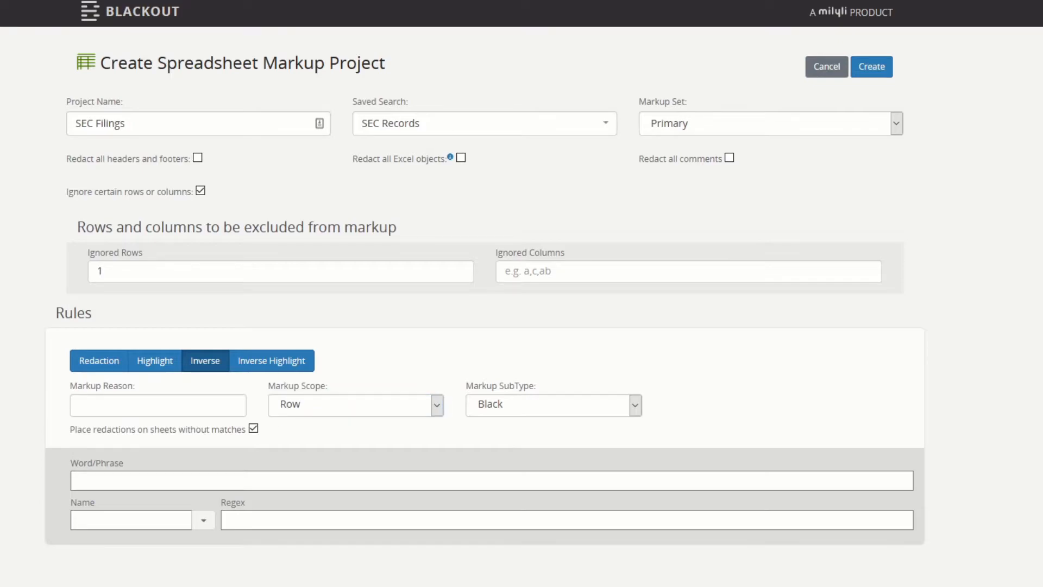
pyautogui.write('UNITED HEALTHCARE CORP/')
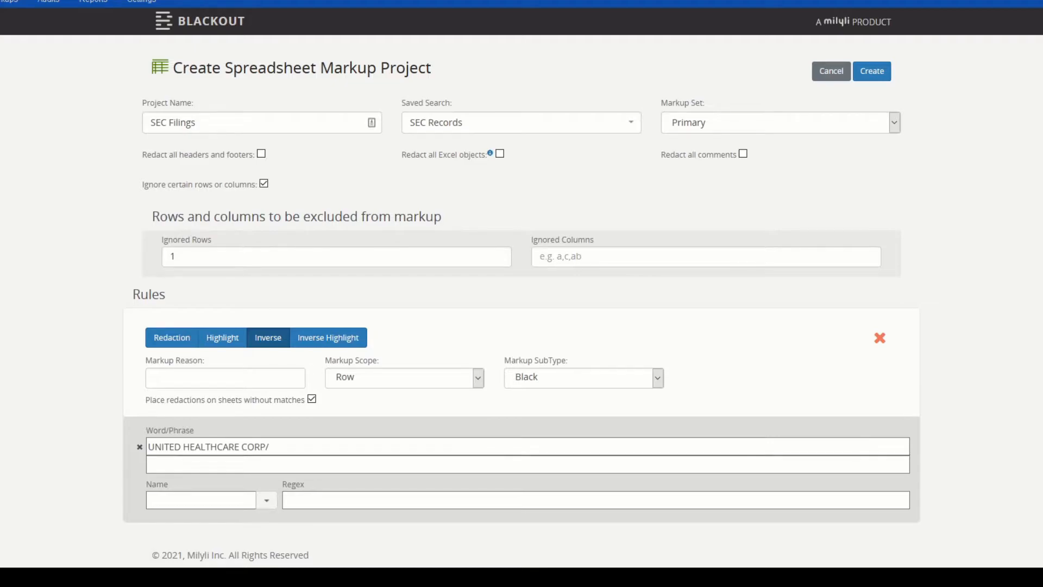
pyautogui.click(514, 471)
pyautogui.write('COLLEGIUM PHARMACEUTICAL INC')
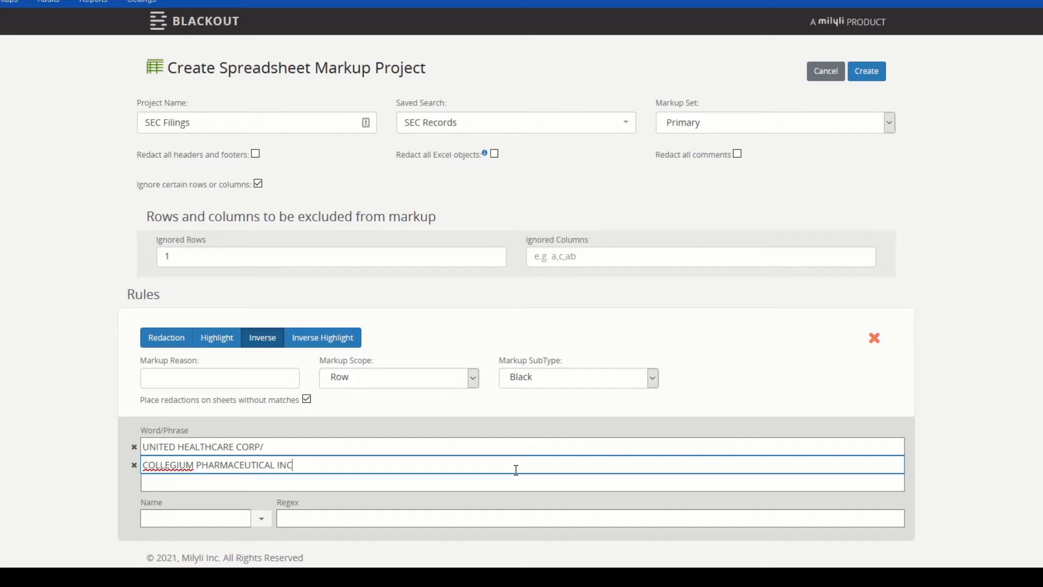
pyautogui.click(866, 71)
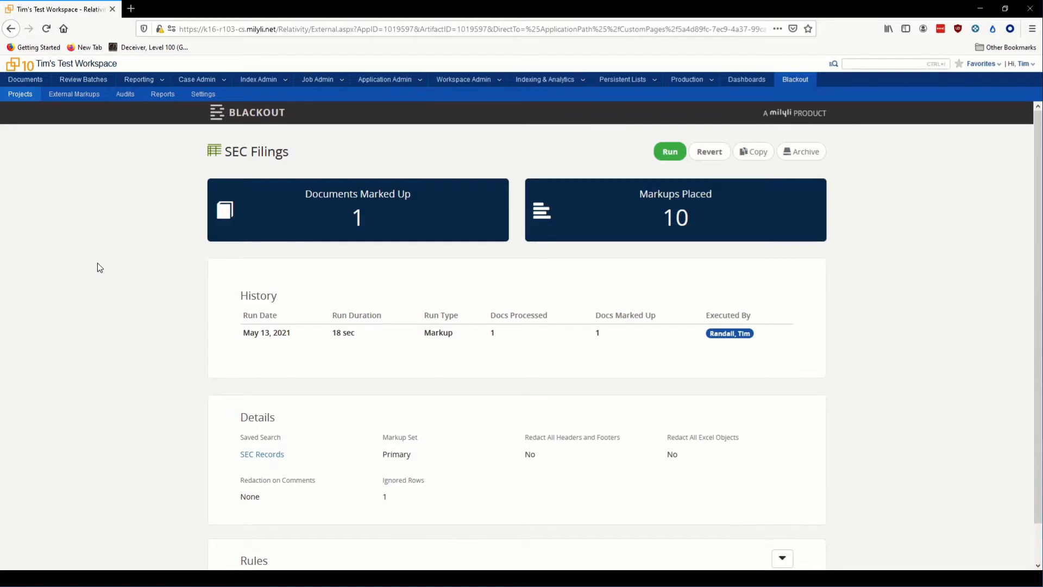
# Inspect blacked-out cells in the sec-subcontractor-financial-records sheet and check the "former" value in row 4
pyautogui.click(397, 216)
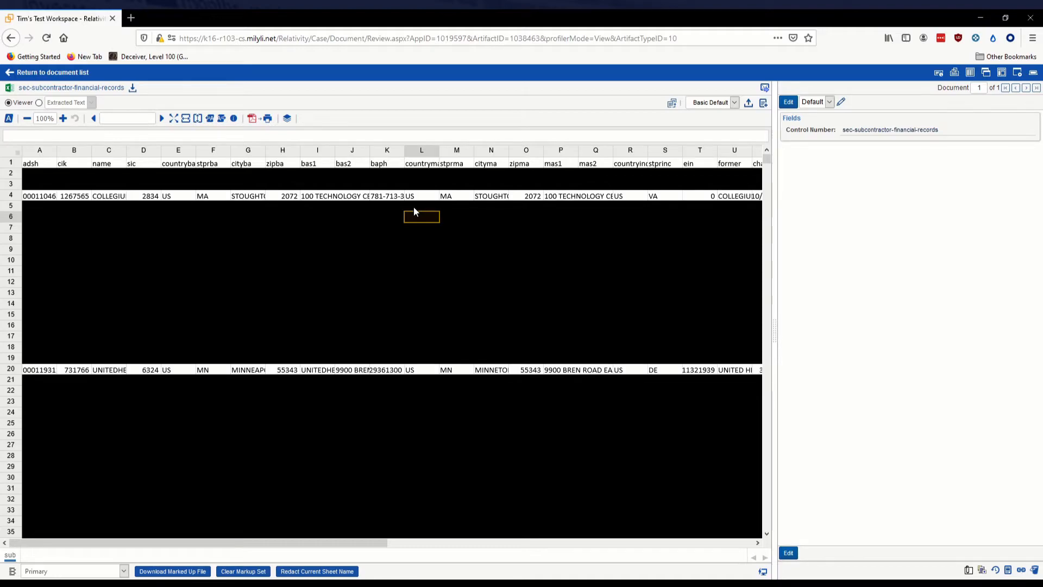
pyautogui.click(170, 230)
pyautogui.click(86, 245)
pyautogui.click(255, 286)
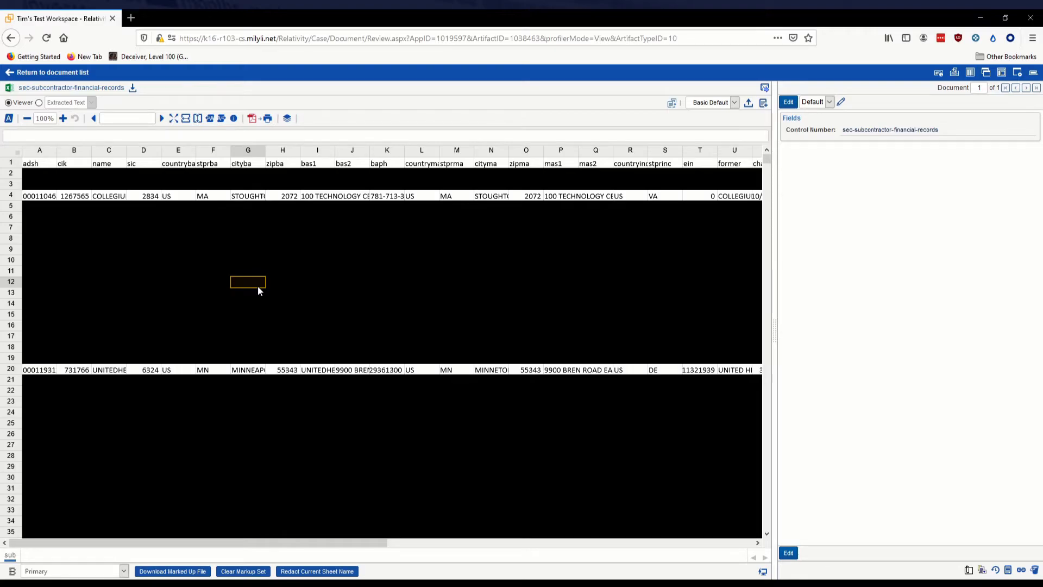
pyautogui.click(727, 197)
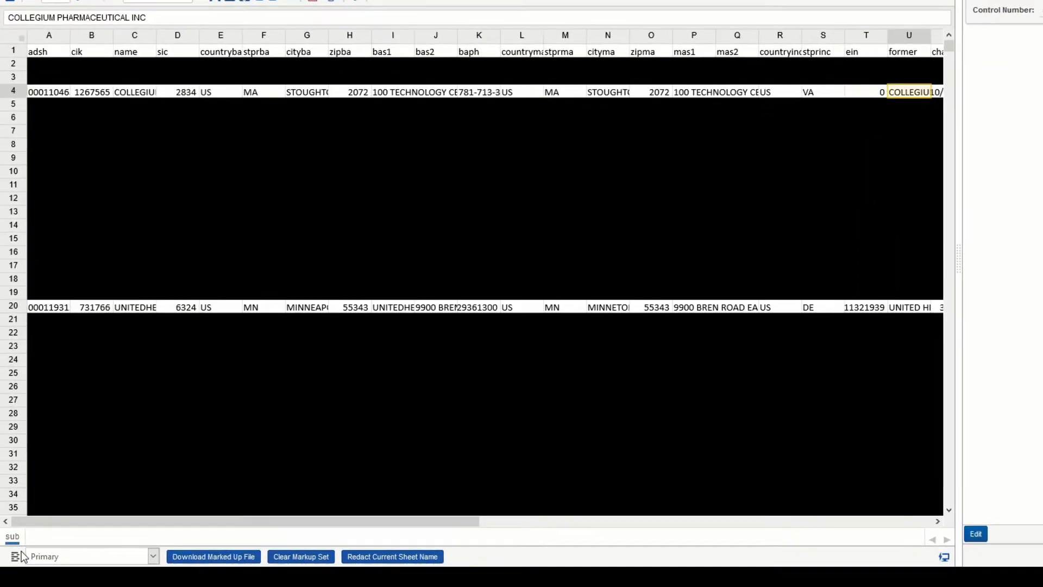
# Open the Blackout markup review, browse the listed markups, and jump to the inverse matches at U20 and U11782
pyautogui.click(13, 562)
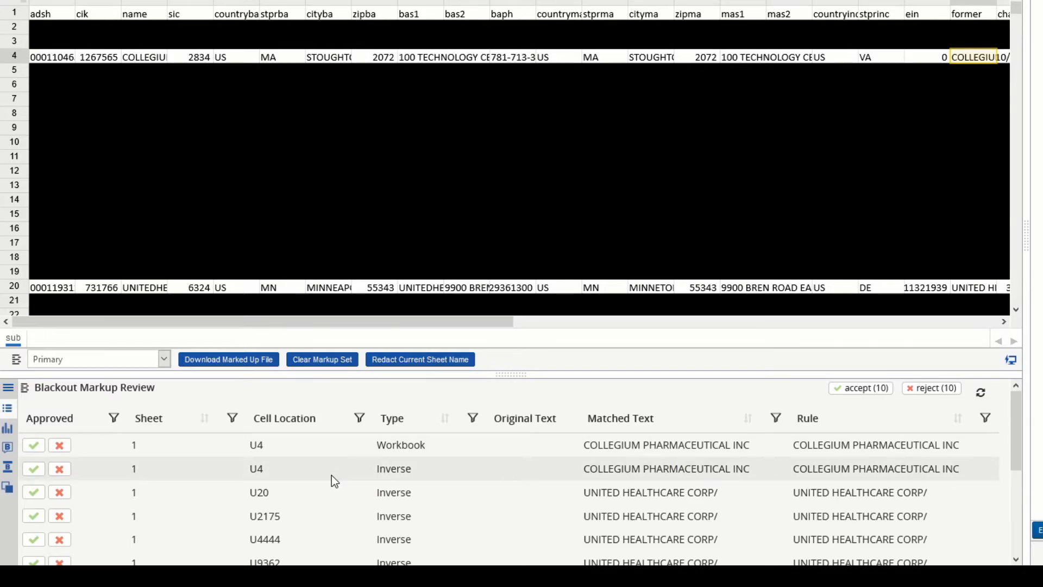
pyautogui.click(338, 497)
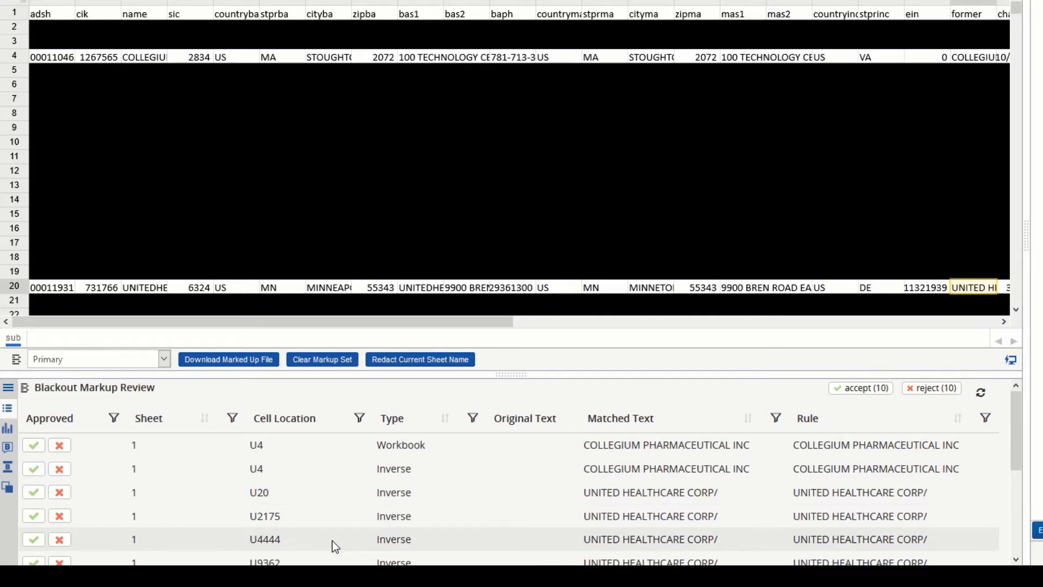
pyautogui.scroll(-3, 333, 527)
pyautogui.scroll(3, 325, 478)
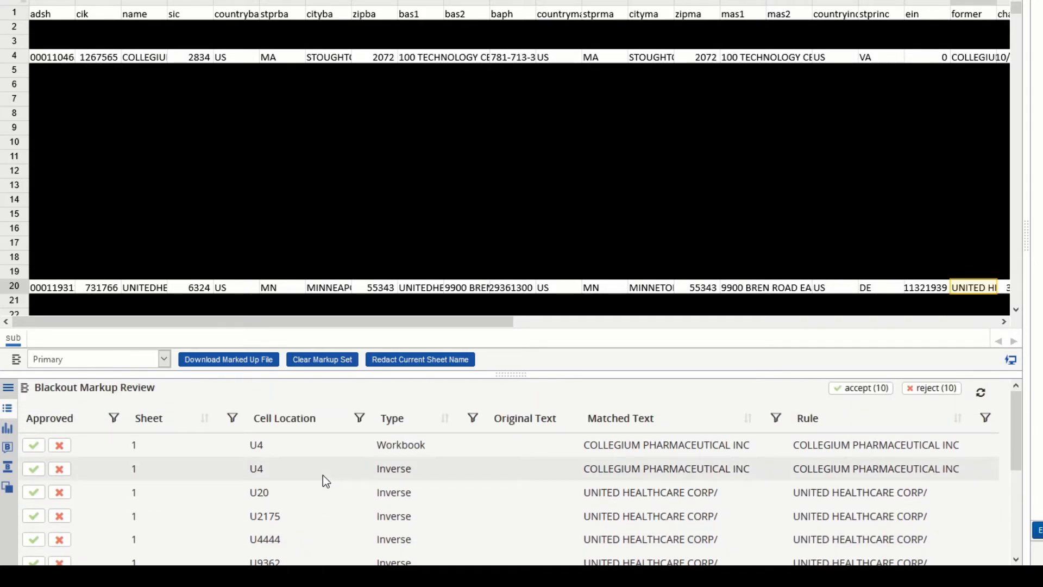
pyautogui.scroll(-3, 328, 474)
pyautogui.scroll(-3, 327, 498)
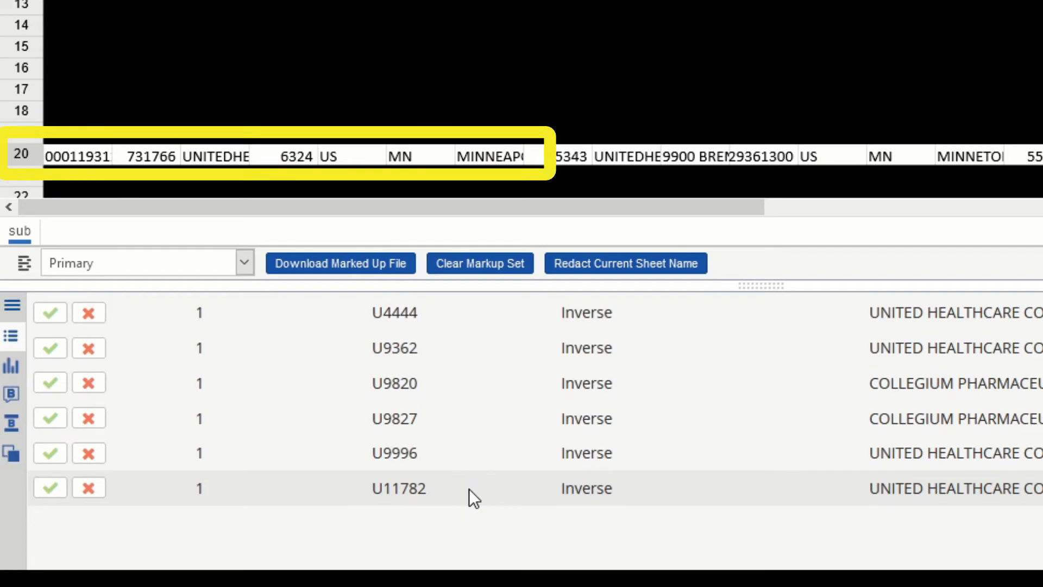
pyautogui.click(468, 488)
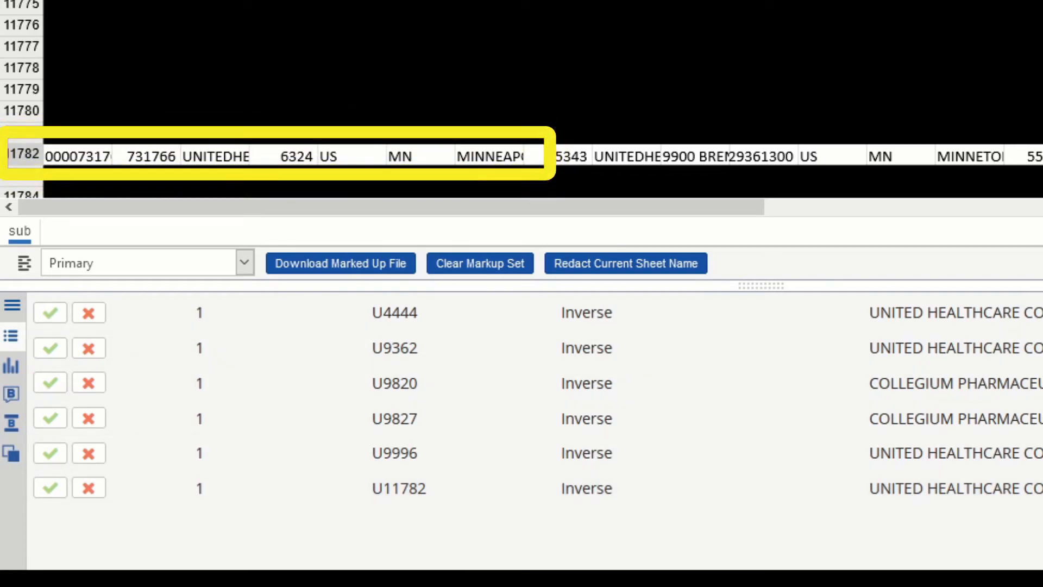